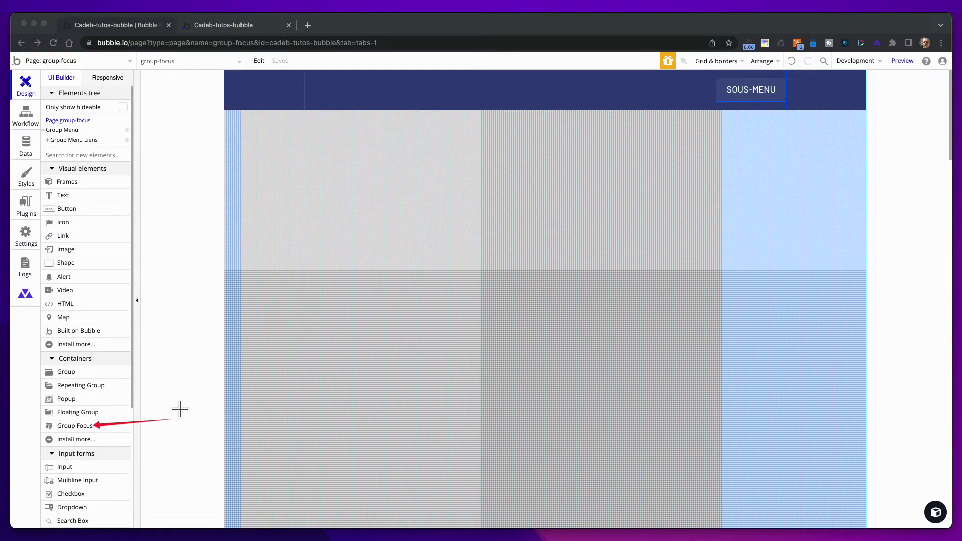
pyautogui.moveTo(181, 410); pyautogui.dragTo(108, 419)
pyautogui.press('super+z')
pyautogui.press('super+z')
pyautogui.click(732, 86)
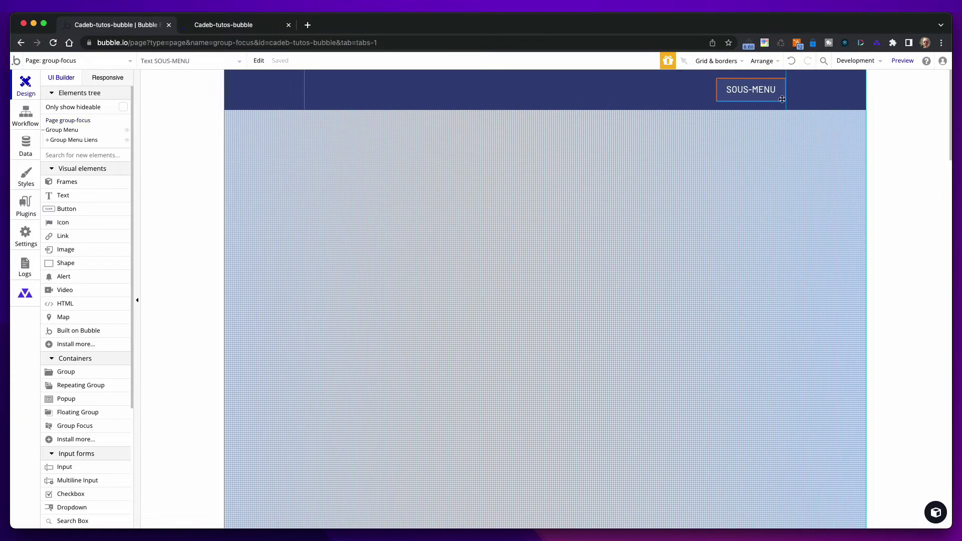
pyautogui.click(920, 107)
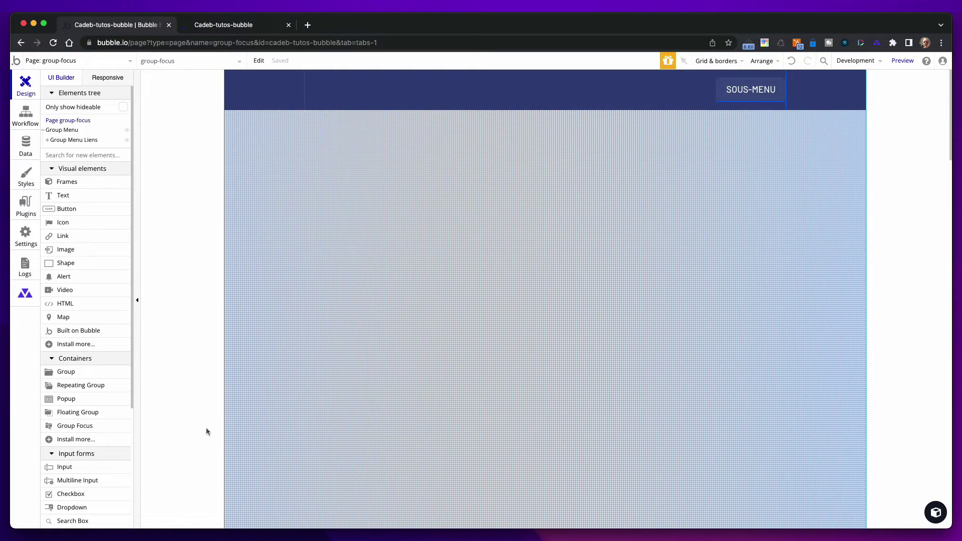
# Step: Add a Group Focus container to the page and set its reference element to Text SOUS-MENU
pyautogui.click(60, 431)
pyautogui.click(562, 118)
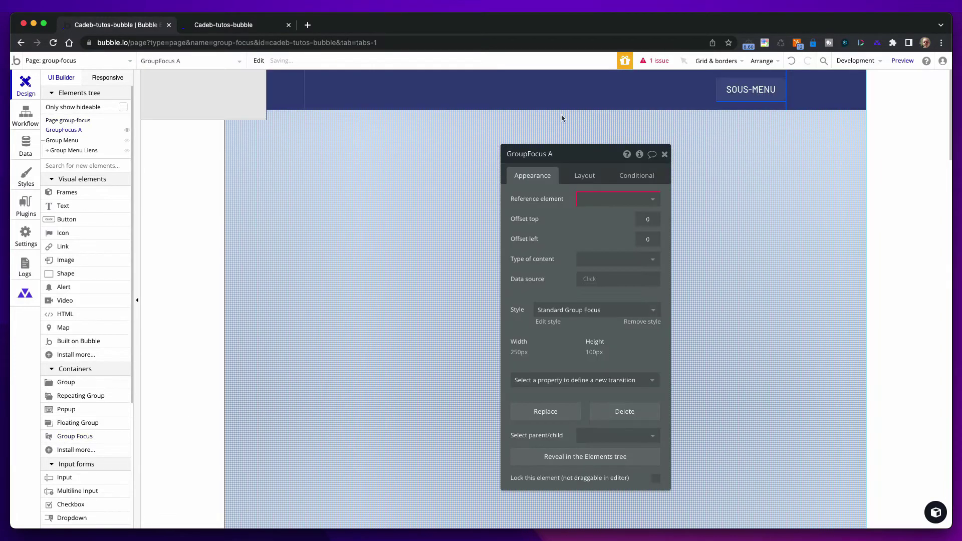
pyautogui.click(641, 202)
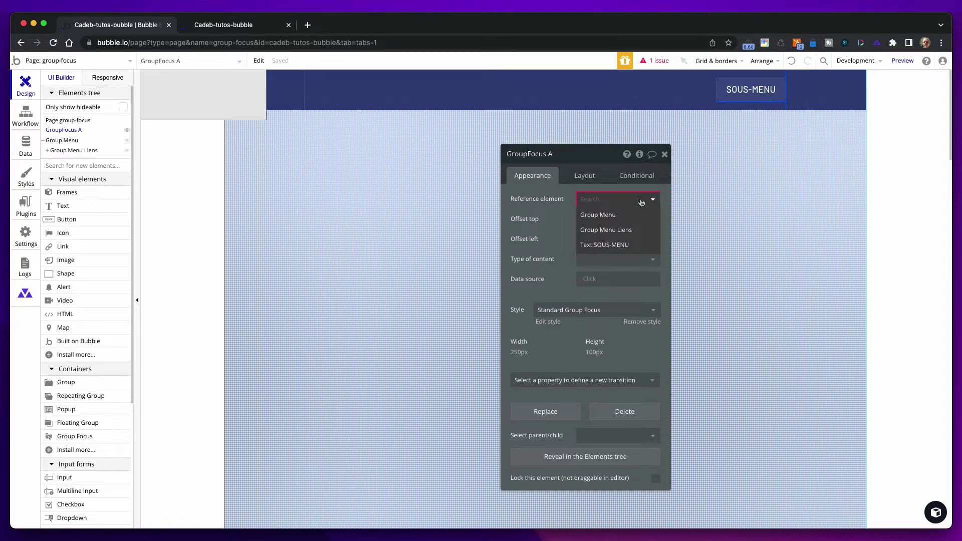
pyautogui.click(605, 246)
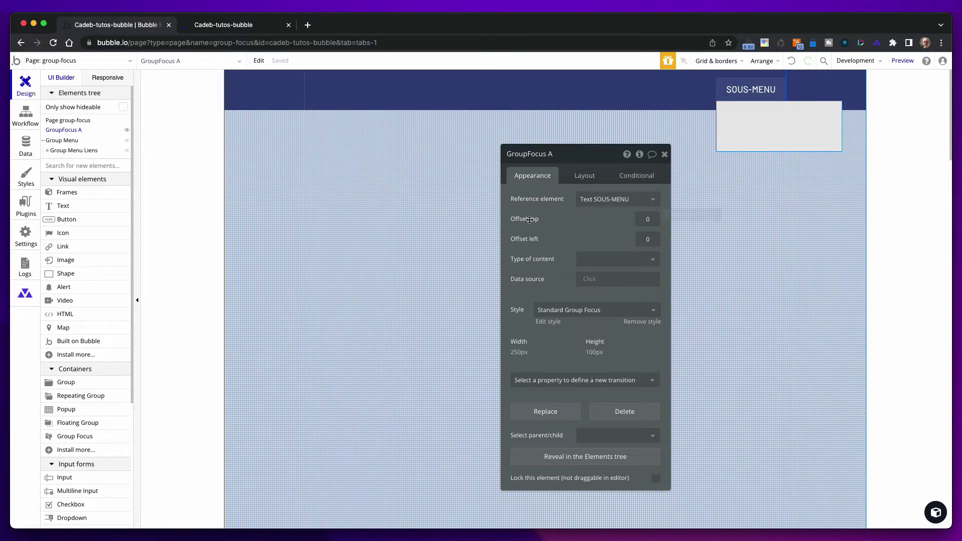
# Step: Set the group focus's top offset to 30 and its left offset to -112
pyautogui.moveTo(543, 219); pyautogui.dragTo(511, 218)
pyautogui.click(622, 219)
pyautogui.write('3')
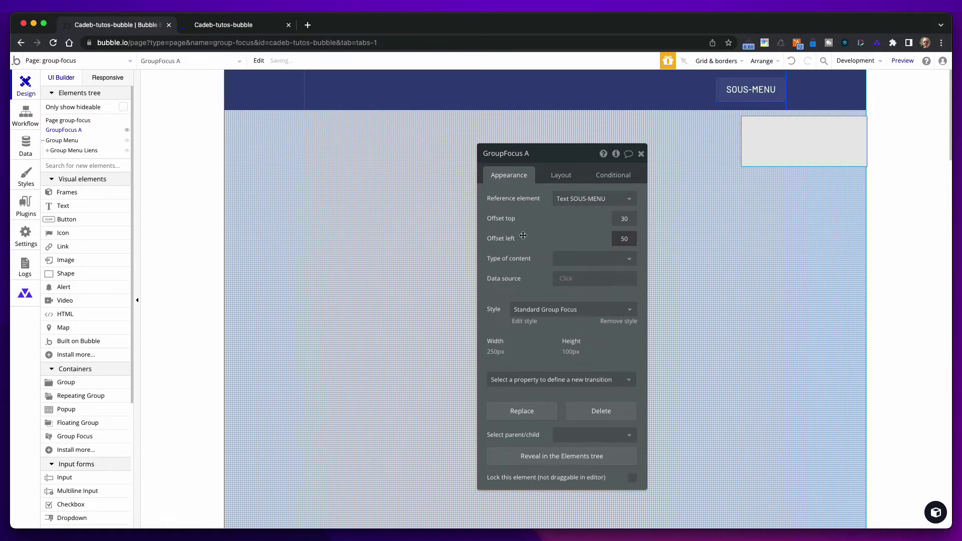
pyautogui.click(621, 236)
pyautogui.write('-')
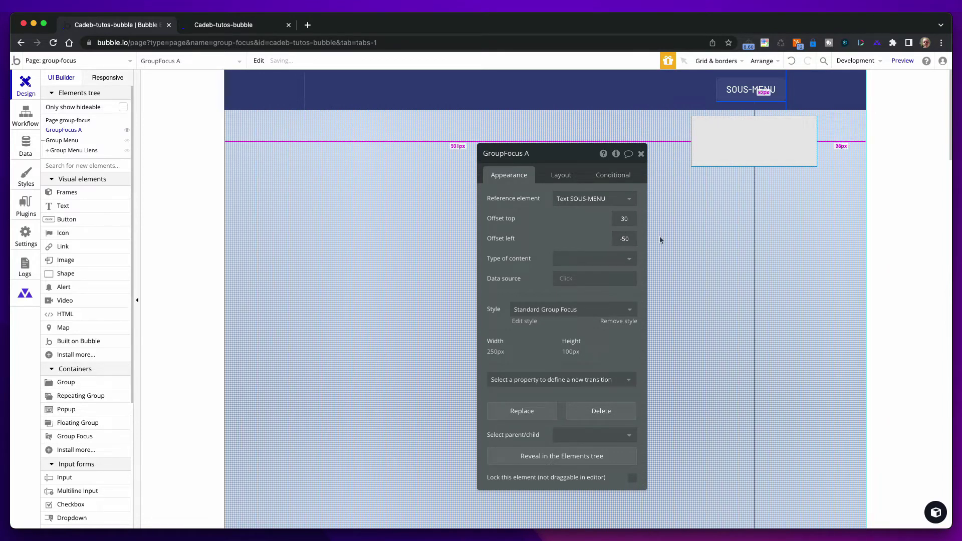
pyautogui.doubleClick(622, 239)
pyautogui.write('112')
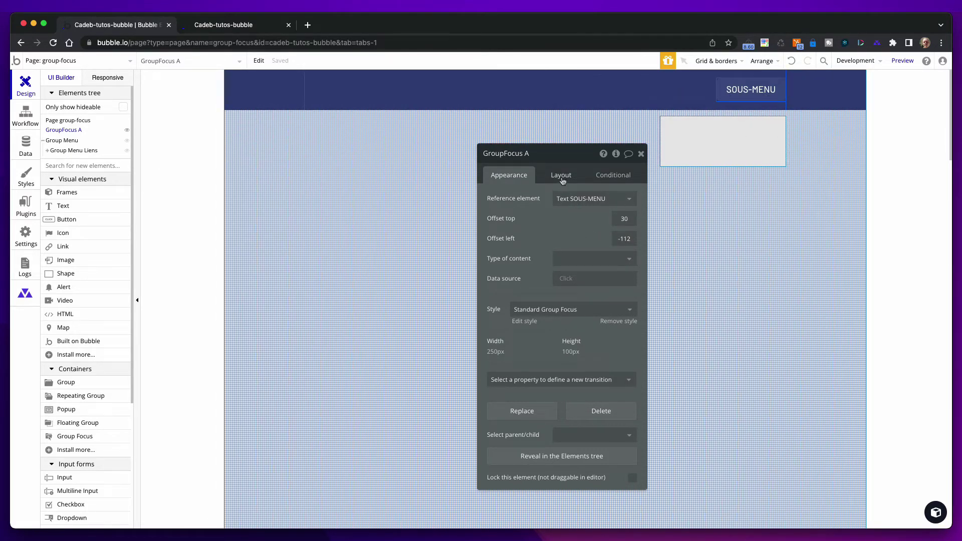
# Step: Remove the group focus's style, then give it the flat background color #3A4D8F and a roundness of 8
pyautogui.click(618, 321)
pyautogui.scroll(-3, 597, 301)
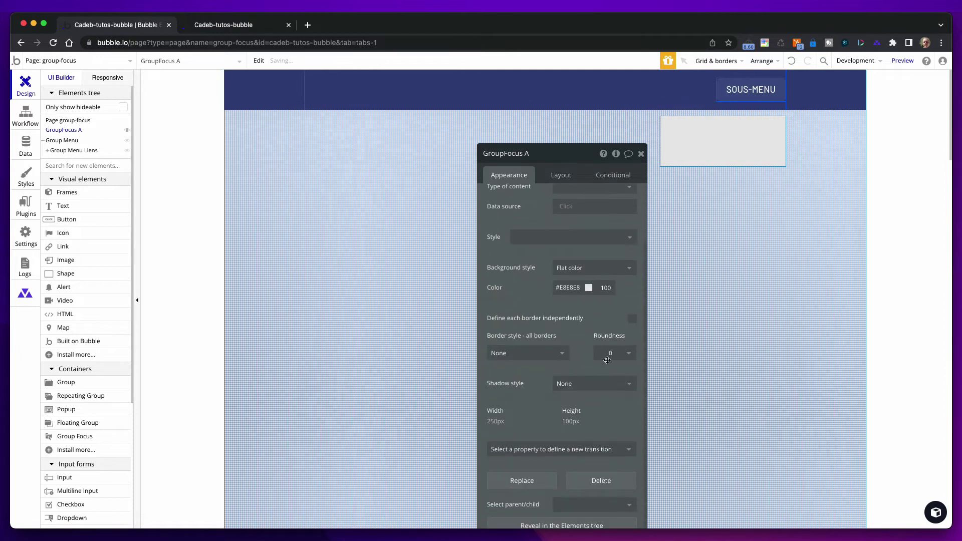
pyautogui.click(589, 287)
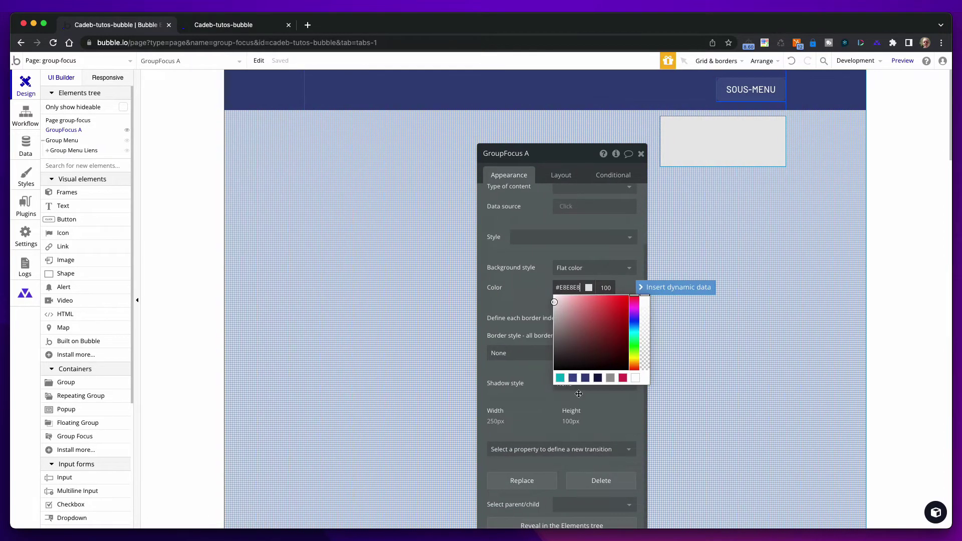
pyautogui.click(573, 379)
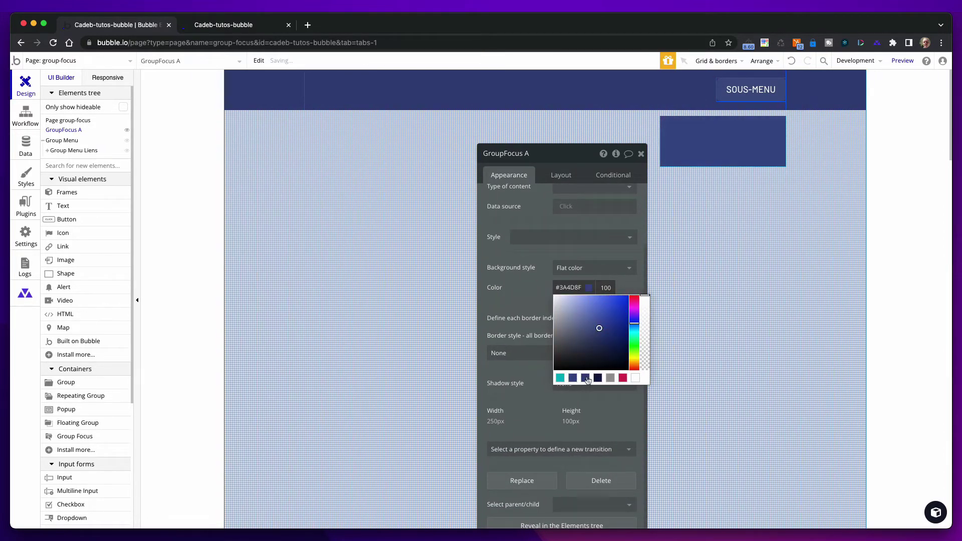
pyautogui.click(534, 306)
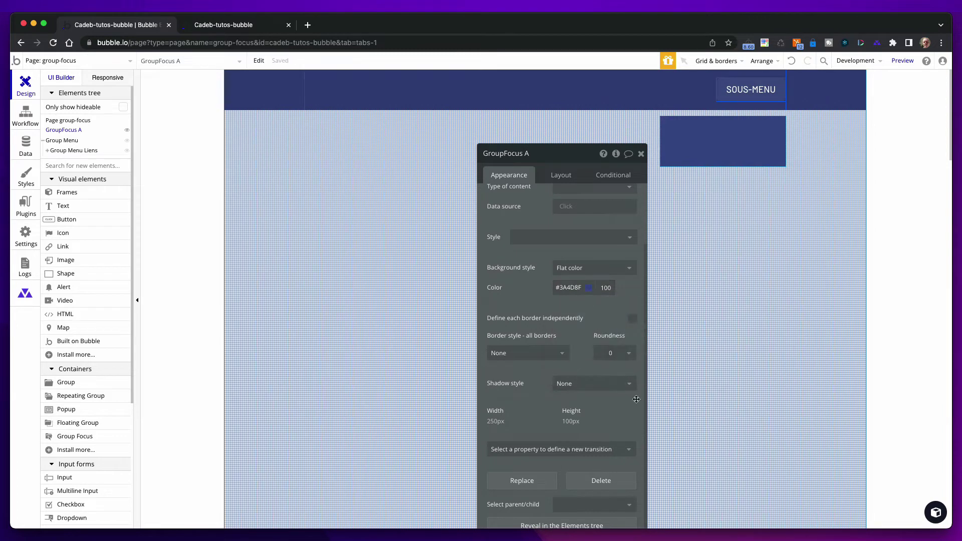
pyautogui.click(612, 354)
pyautogui.write('8')
pyautogui.click(582, 338)
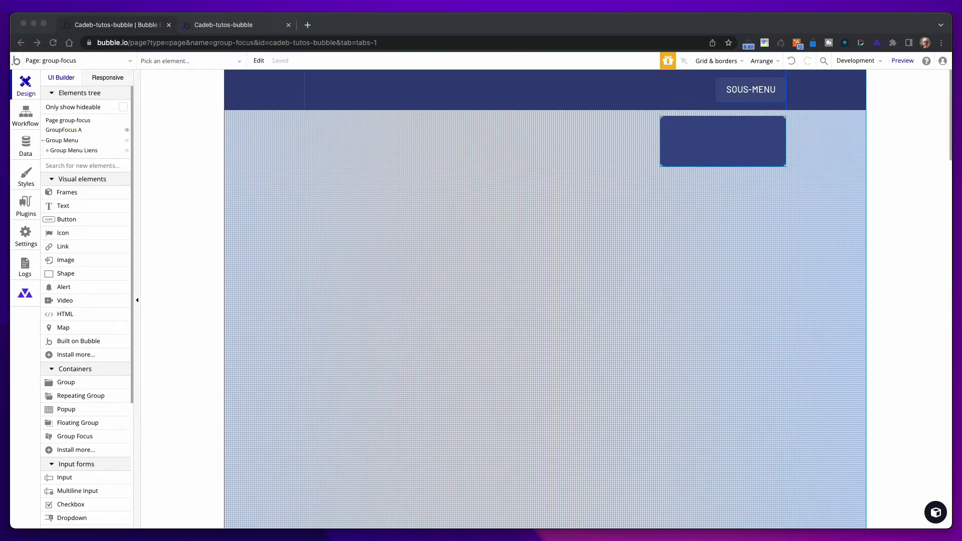
# Step: Place a button inside the group focus and center it horizontally
pyautogui.click(67, 219)
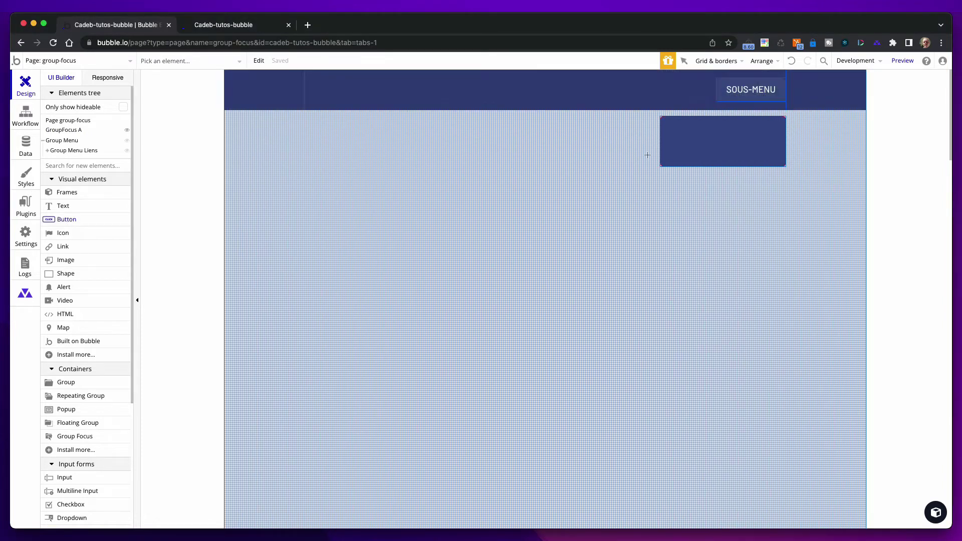
pyautogui.click(696, 136)
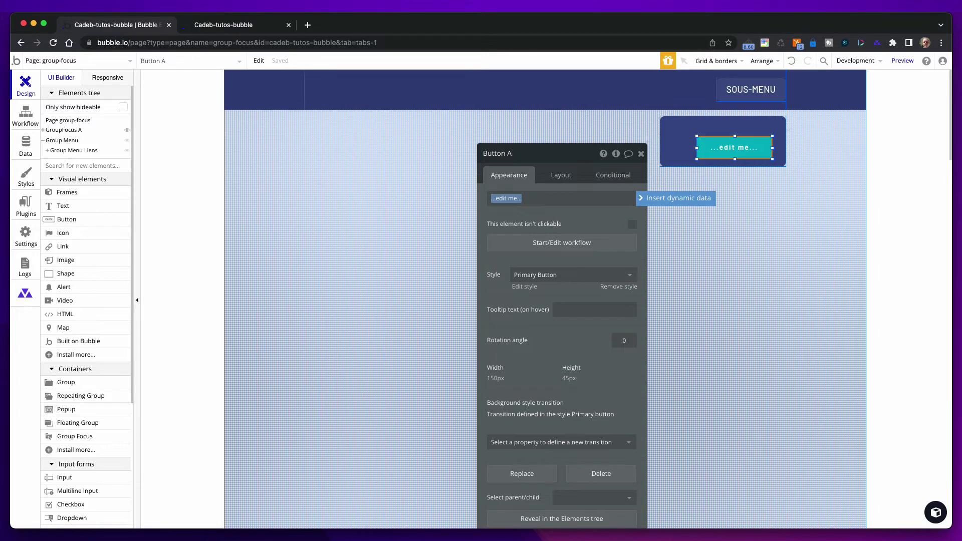
pyautogui.moveTo(741, 147); pyautogui.dragTo(736, 147)
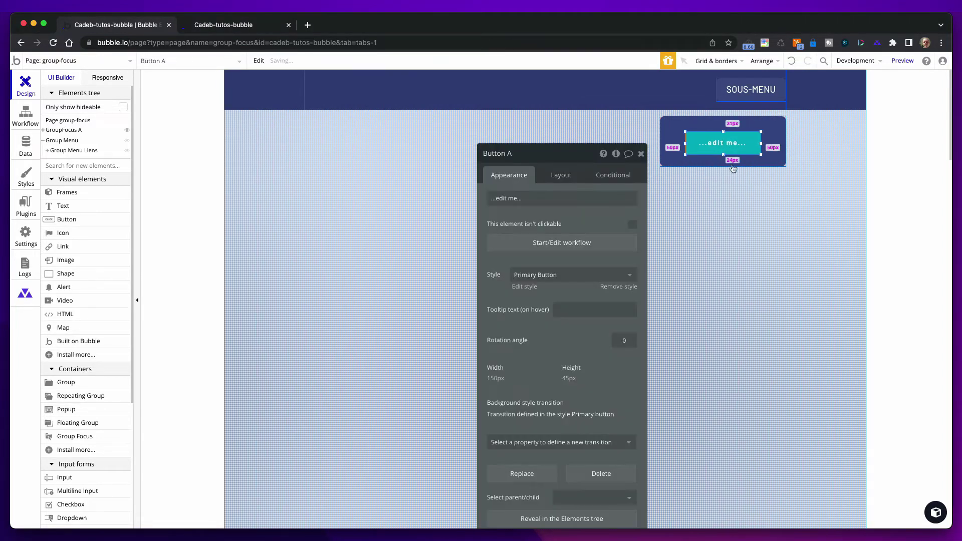
pyautogui.click(867, 161)
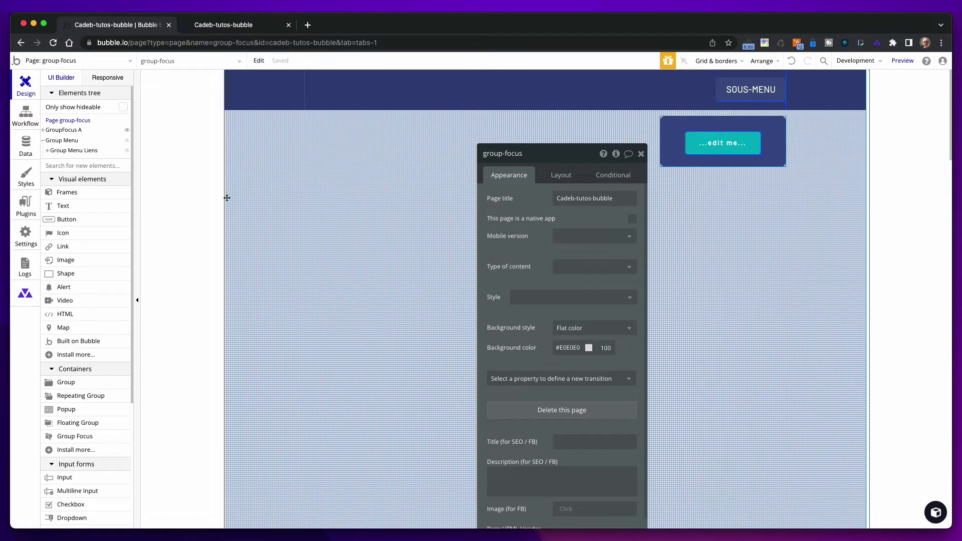
# Step: Create a workflow for clicks on the SOUS-MENU text with a Show action for GroupFocus A
pyautogui.doubleClick(751, 90)
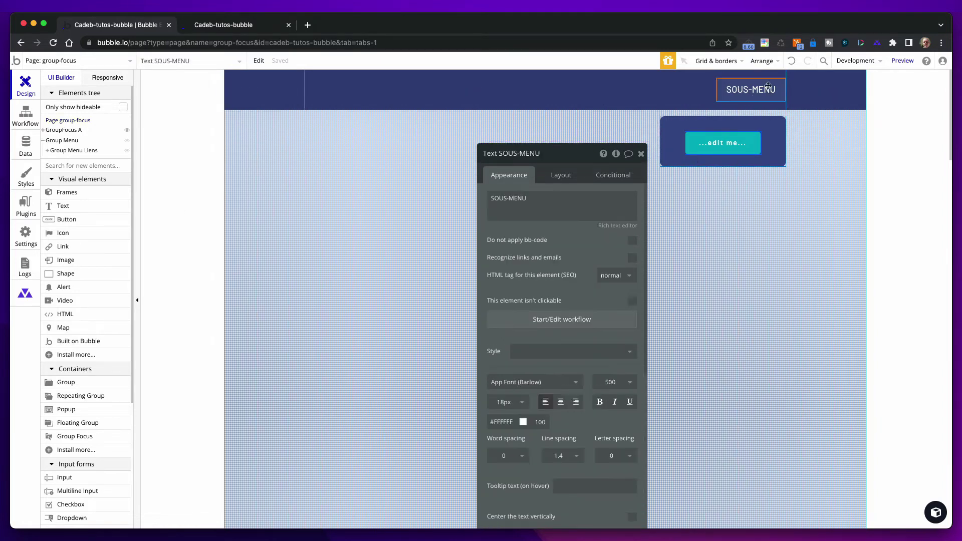
pyautogui.click(565, 320)
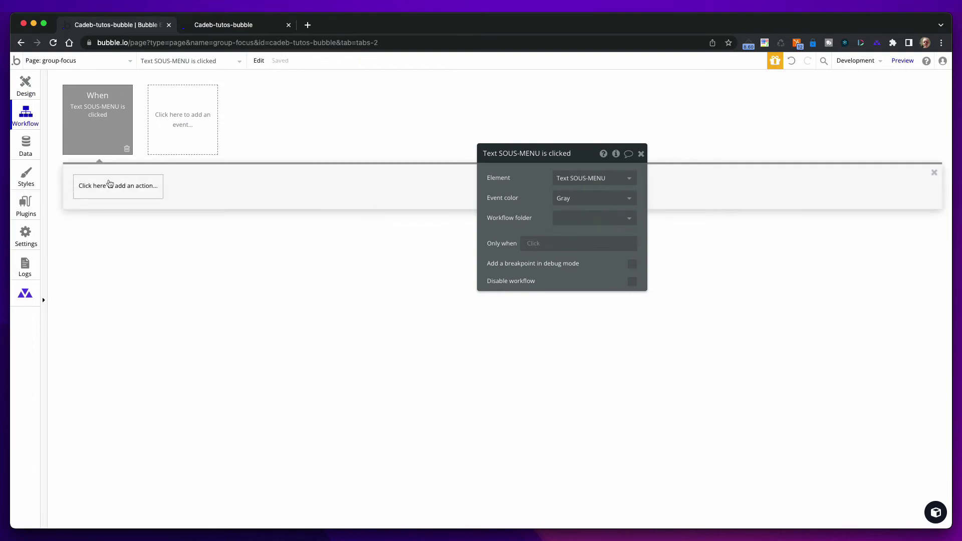
pyautogui.click(110, 183)
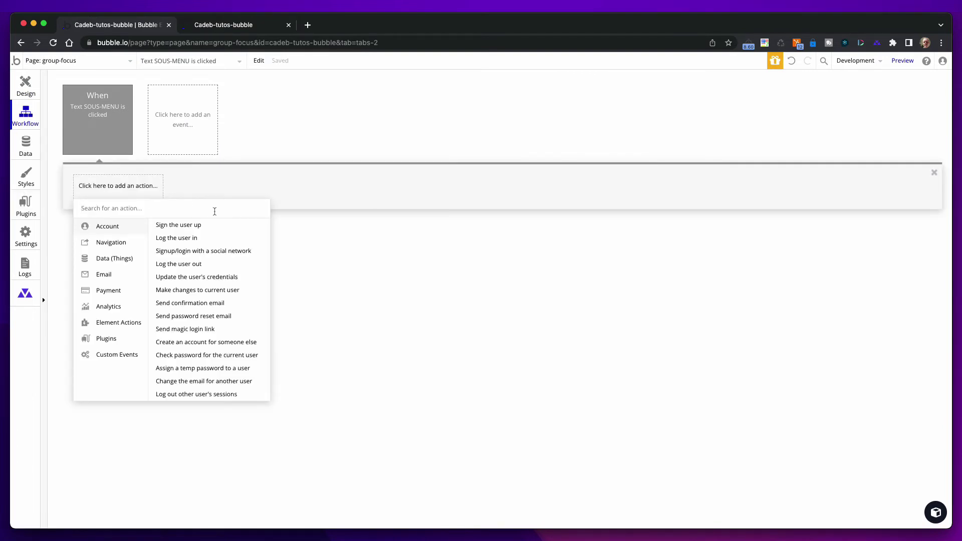
pyautogui.moveTo(127, 321)
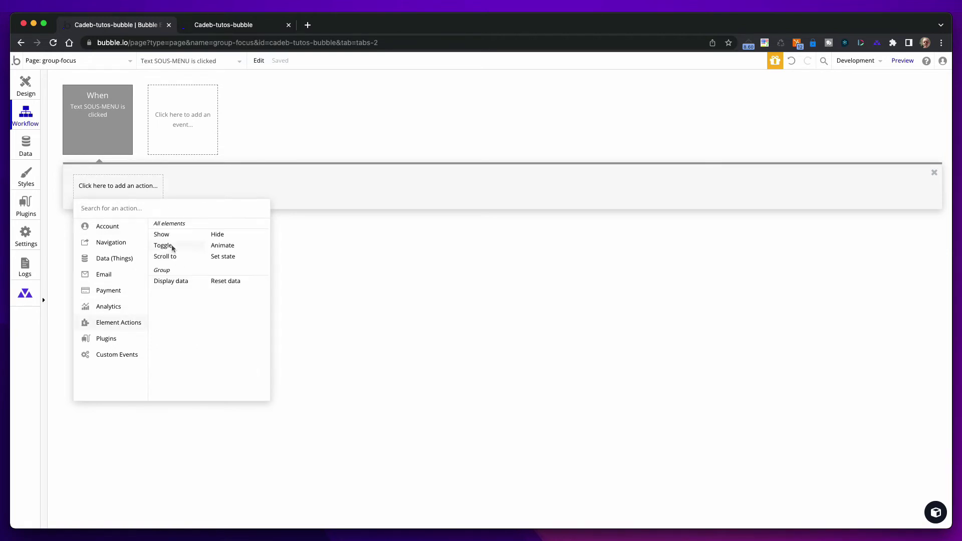
pyautogui.moveTo(165, 237)
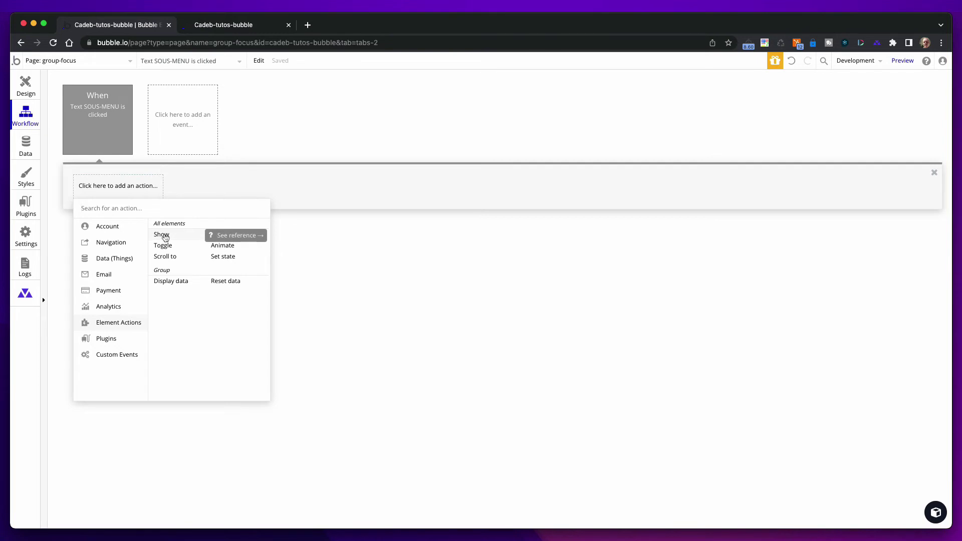
pyautogui.click(165, 236)
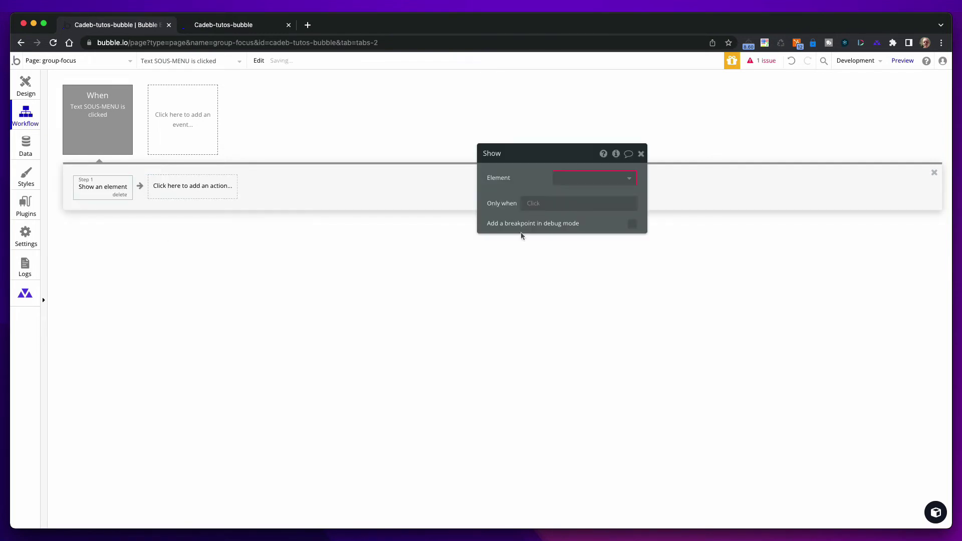
pyautogui.click(617, 178)
pyautogui.click(594, 256)
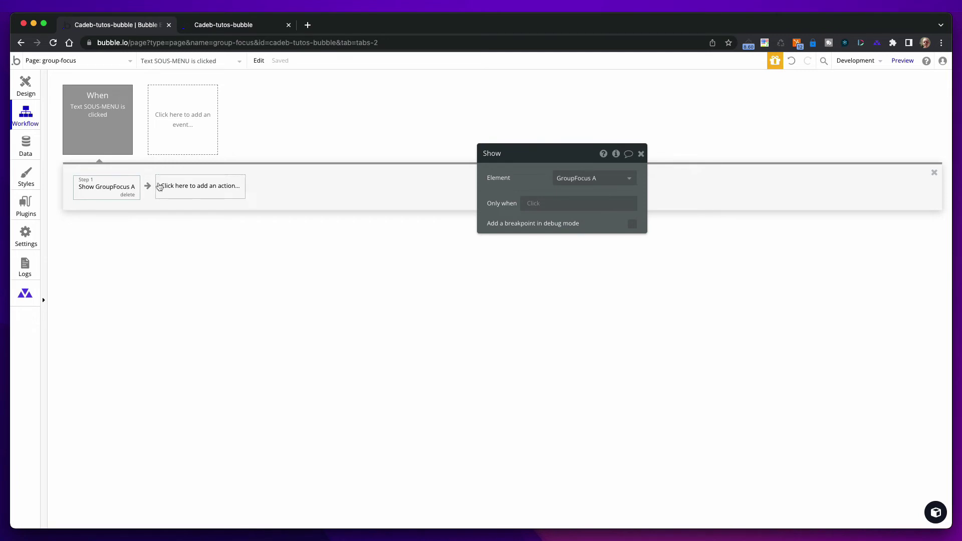
pyautogui.moveTo(117, 189)
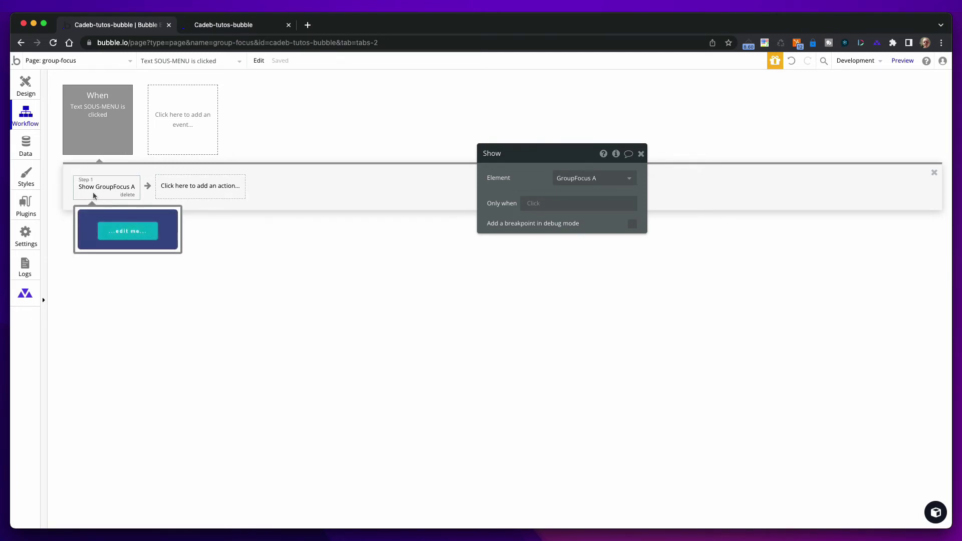
# Step: Preview the page and test opening the group focus from SOUS-MENU and closing it by clicking outside
pyautogui.click(25, 89)
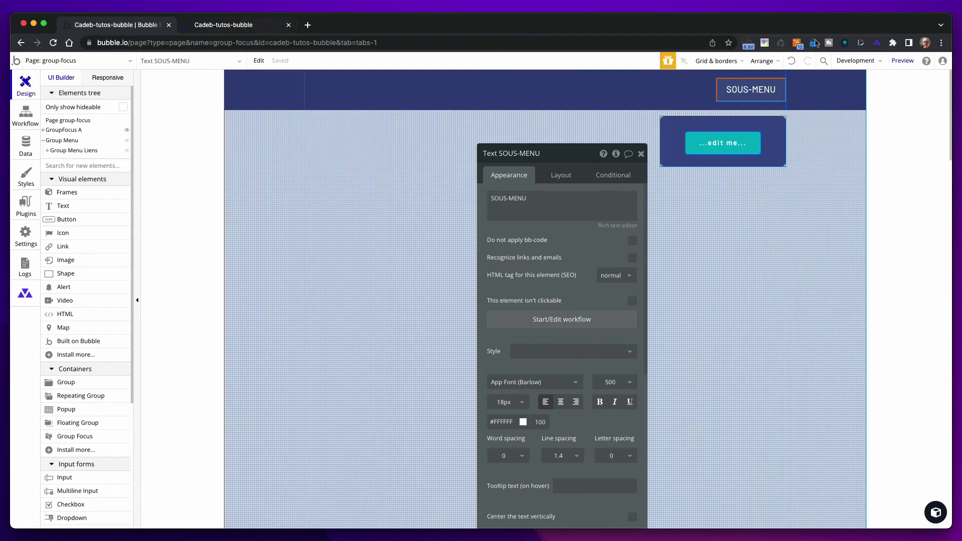
pyautogui.click(903, 61)
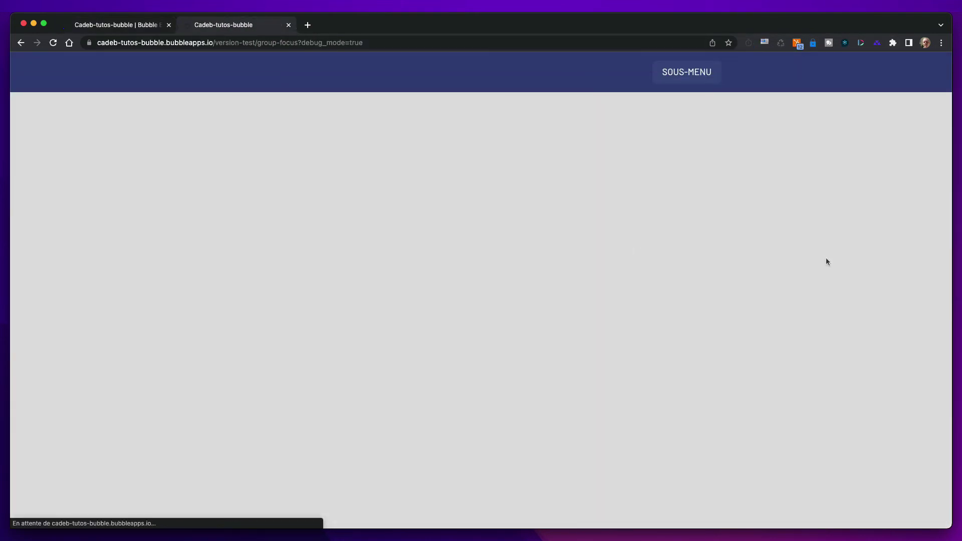
pyautogui.click(686, 77)
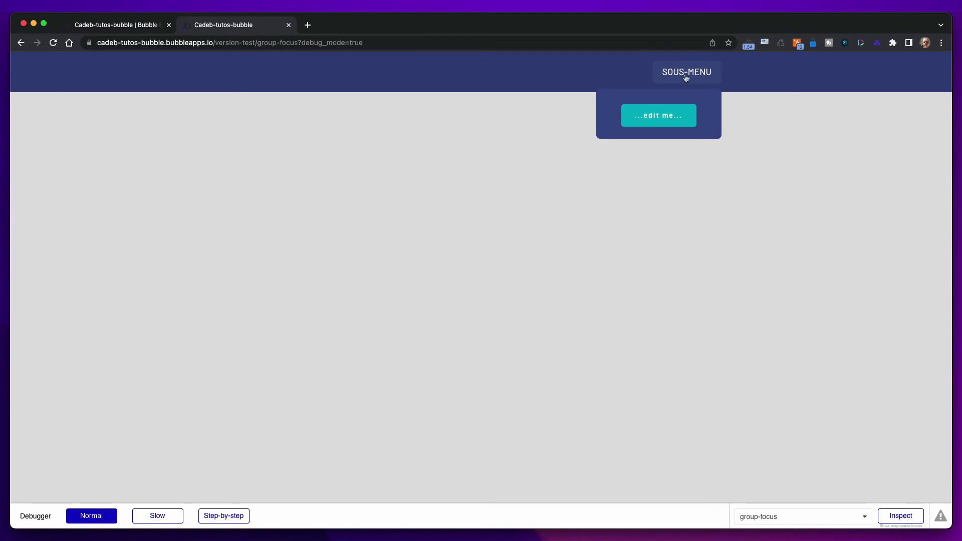
pyautogui.click(747, 100)
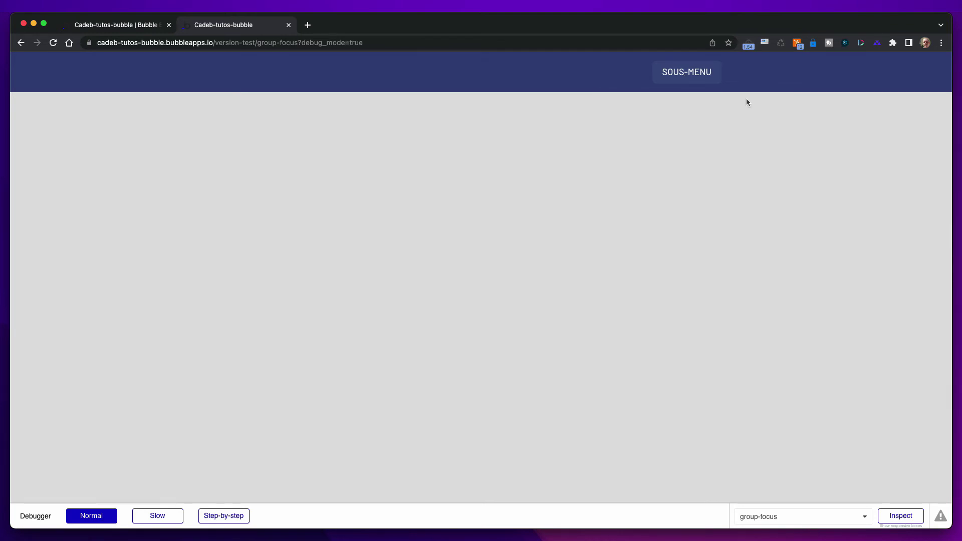
pyautogui.click(687, 70)
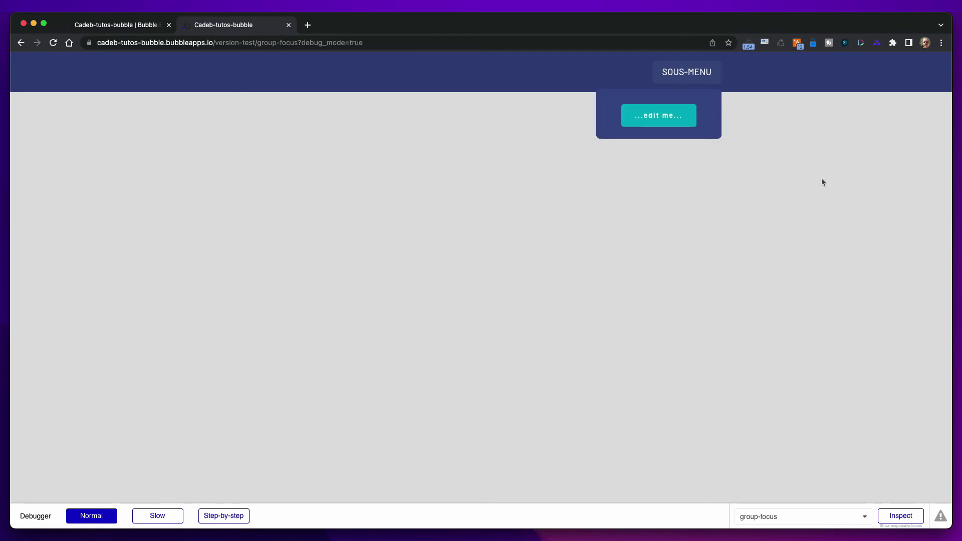
pyautogui.click(762, 141)
pyautogui.click(696, 79)
pyautogui.click(806, 154)
pyautogui.click(707, 72)
pyautogui.click(796, 128)
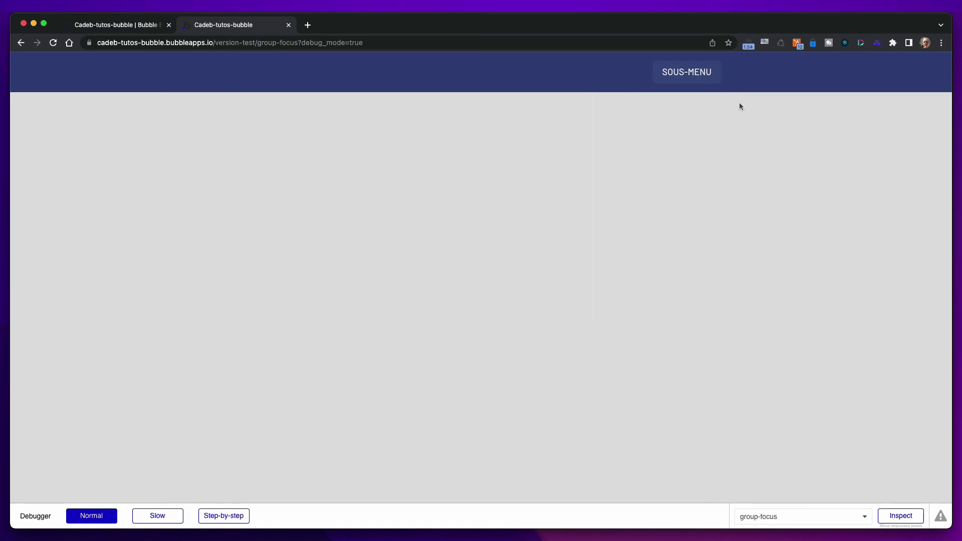
pyautogui.click(695, 76)
pyautogui.click(678, 144)
# Step: Replace the SOUS-MENU workflow's Show action with an Animate action on GroupFocus A using Transition FadeIn
pyautogui.click(121, 25)
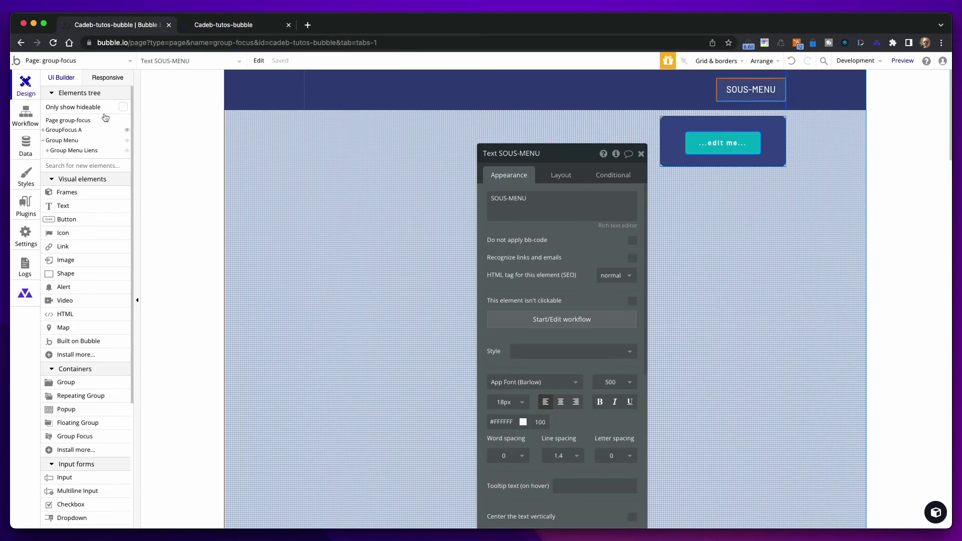
pyautogui.click(26, 116)
pyautogui.click(128, 195)
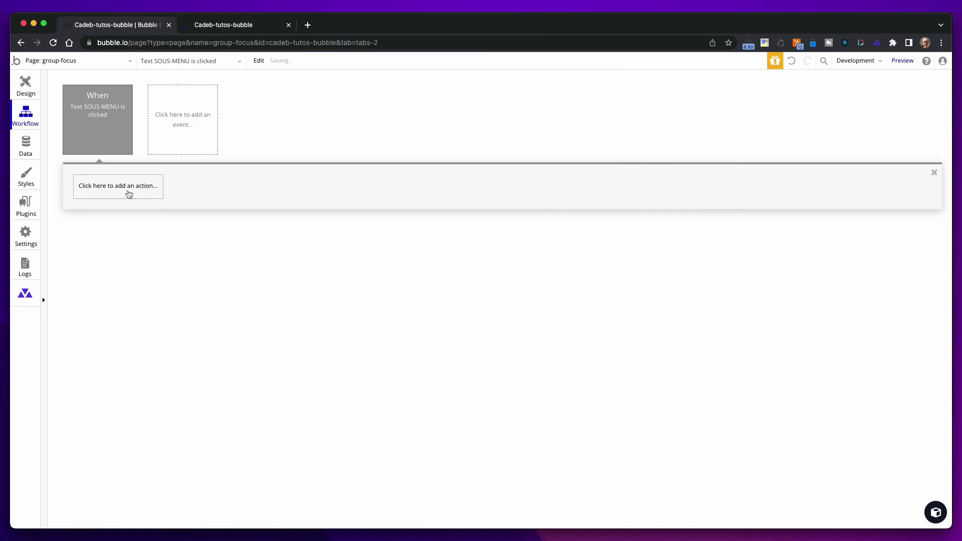
pyautogui.click(127, 190)
pyautogui.write('anim')
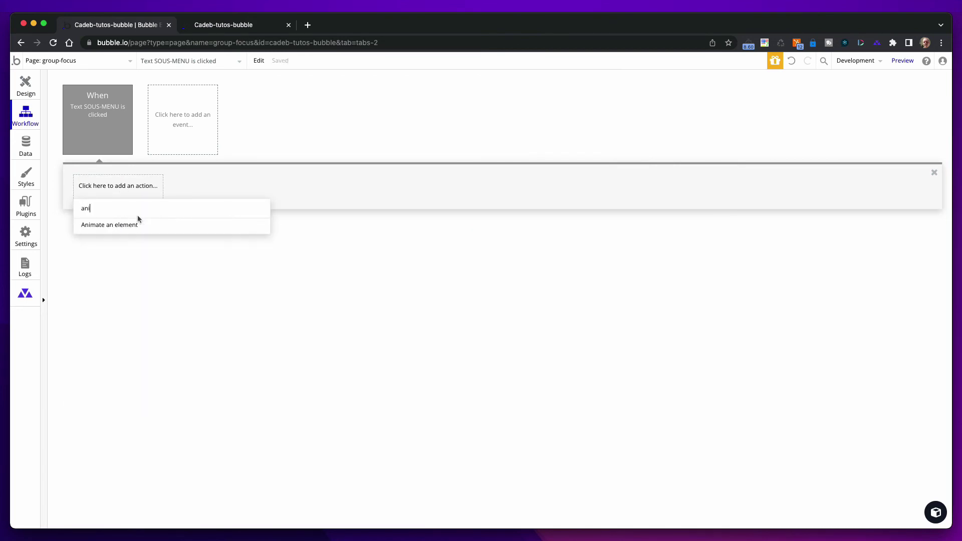
pyautogui.click(136, 231)
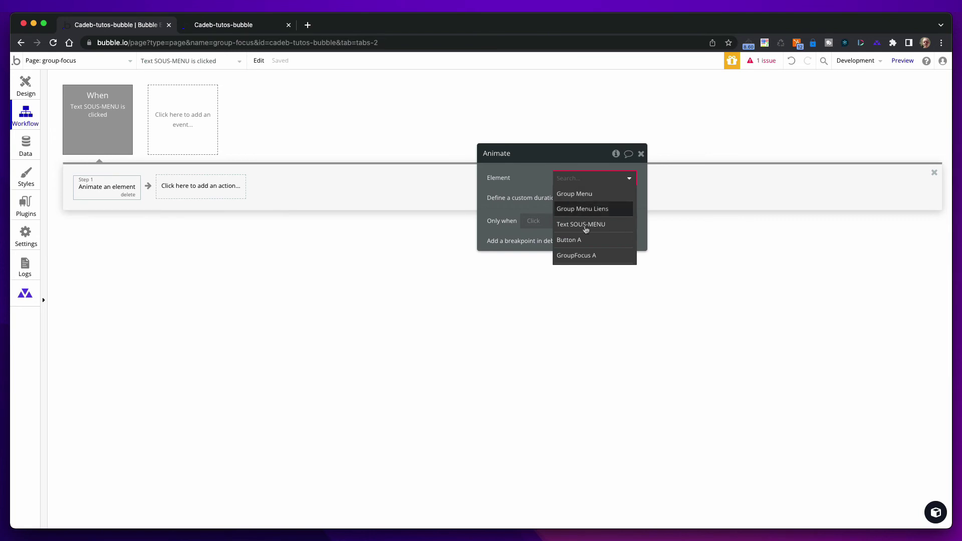
pyautogui.click(576, 256)
pyautogui.click(616, 199)
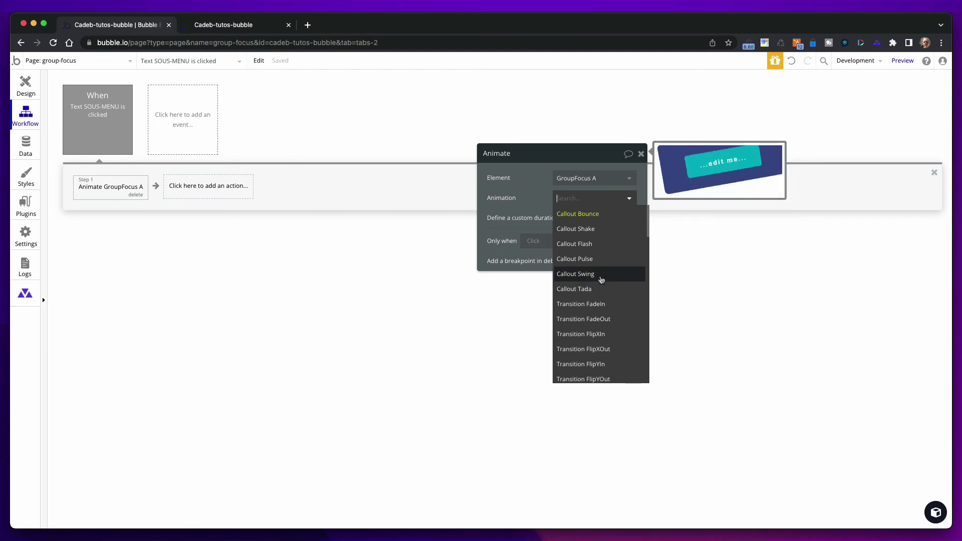
pyautogui.click(606, 307)
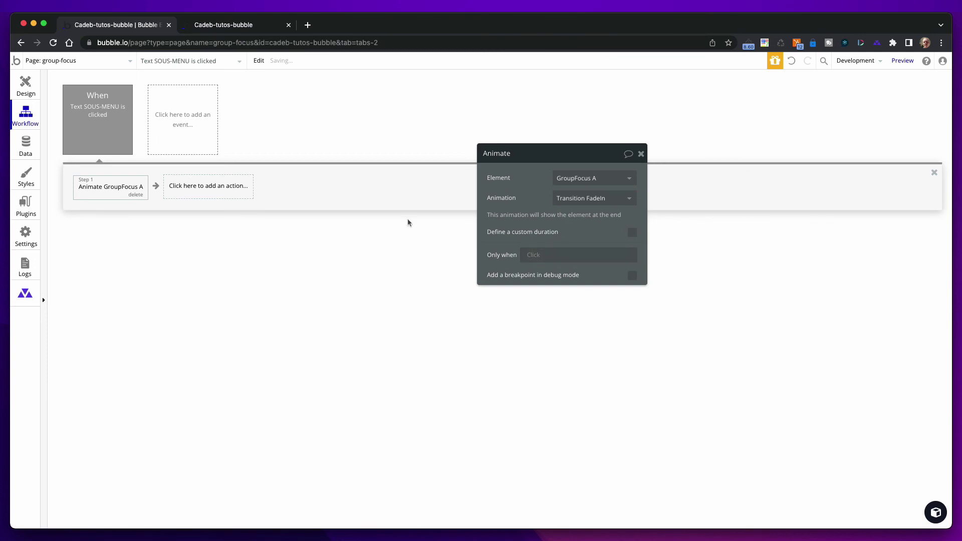
# Step: Reload the page preview and test the fade-in of the group focus by opening it from SOUS-MENU
pyautogui.click(261, 23)
pyautogui.press('super+r')
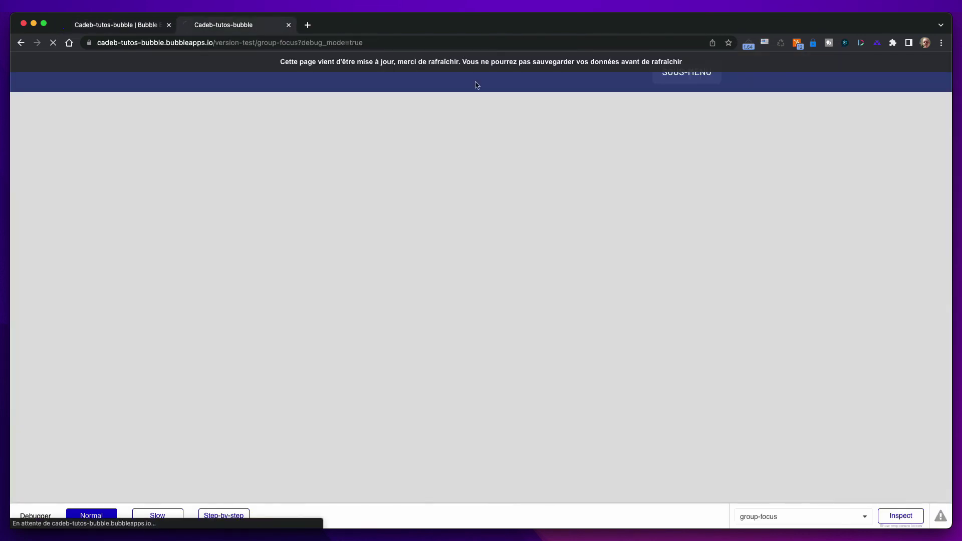
pyautogui.click(695, 79)
pyautogui.click(795, 162)
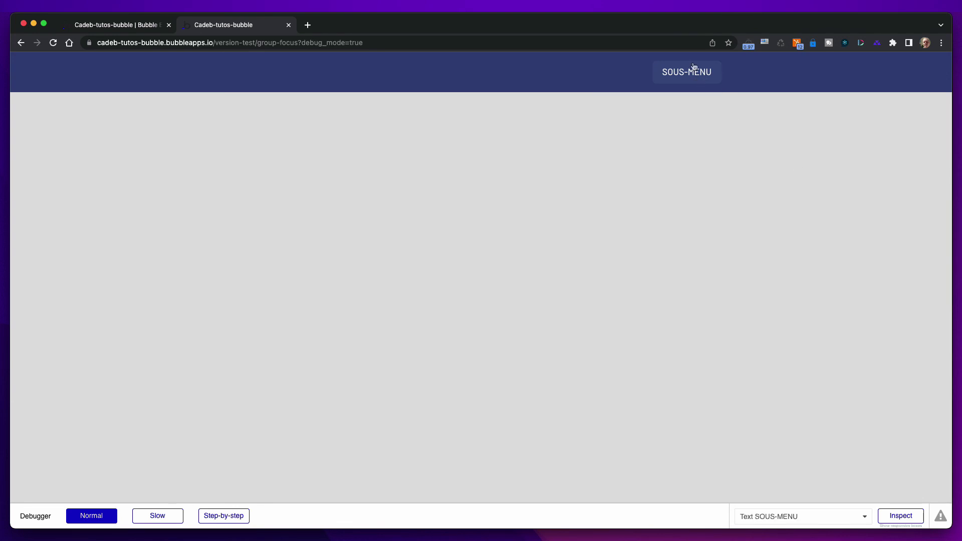
pyautogui.click(694, 70)
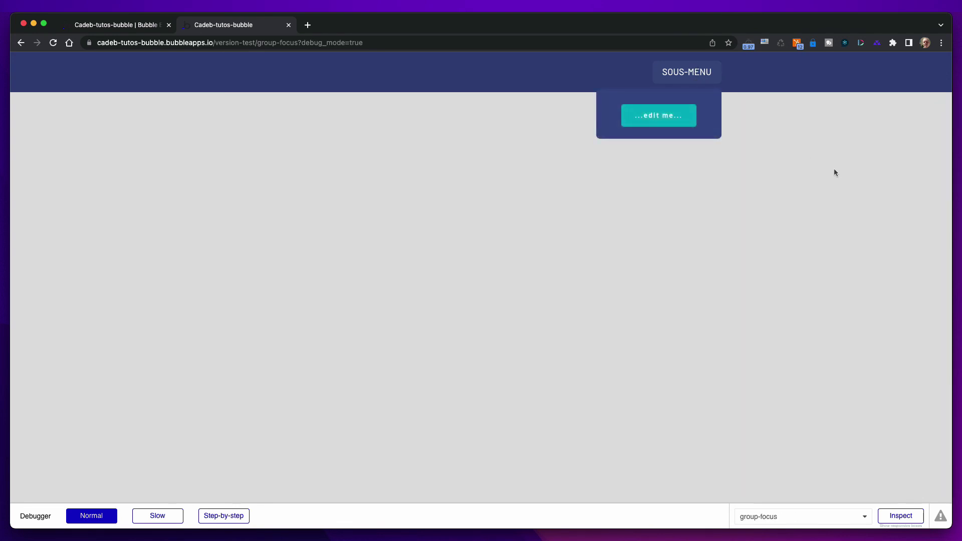